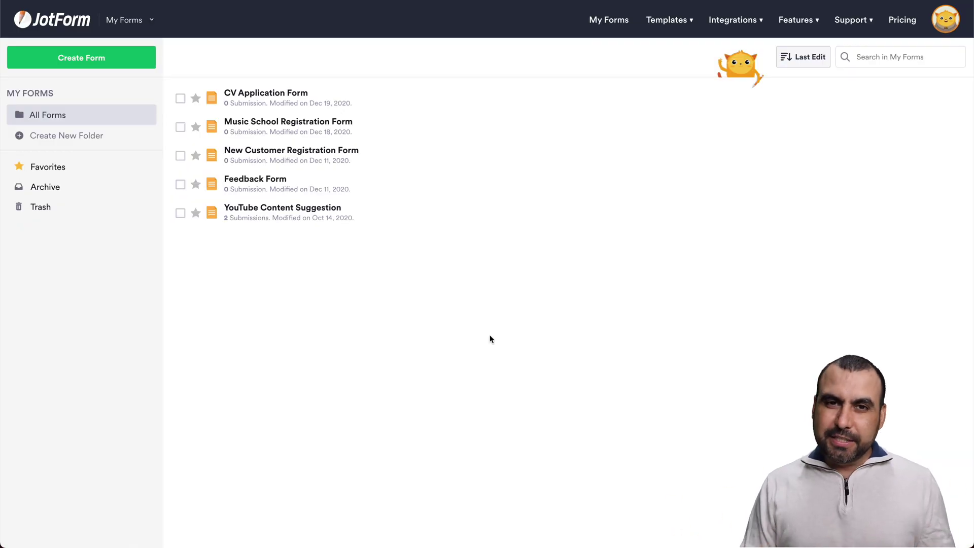
- Search opt-in templates, previewing then closing Get Free Email Updates and Black Friday Opt-In Form
{"action": "left_click", "coordinate": [89, 63]}
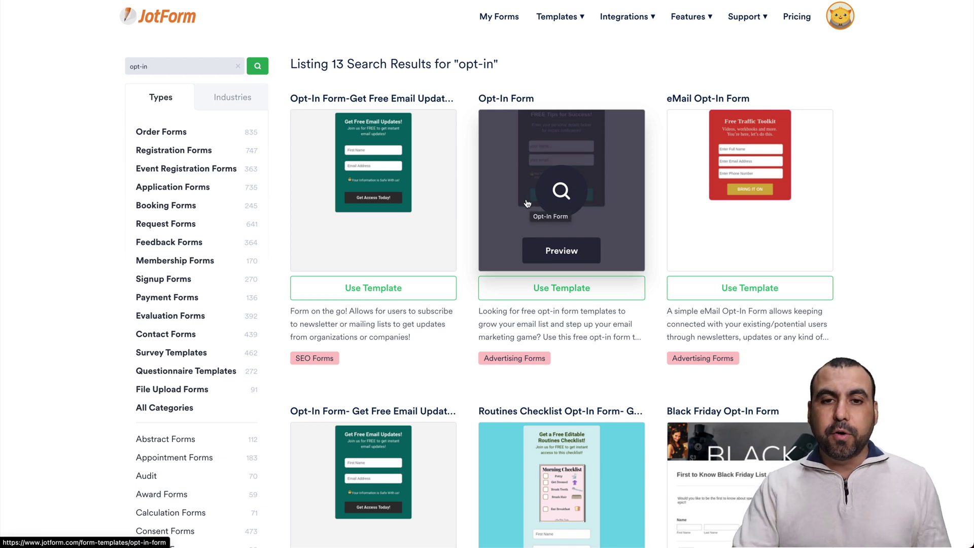
{"action": "scroll", "coordinate": [664, 360], "scroll_direction": "down", "scroll_amount": 1}
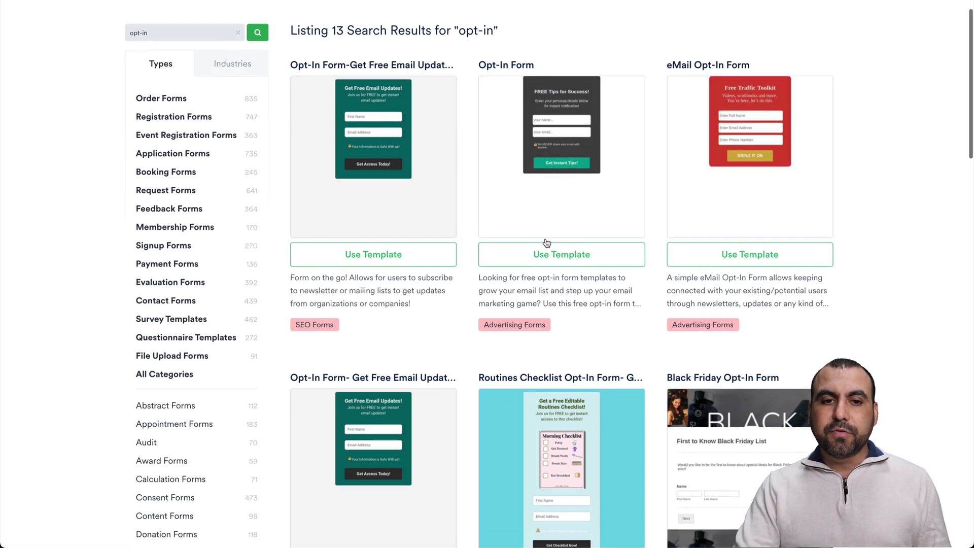
{"action": "left_click", "coordinate": [395, 164]}
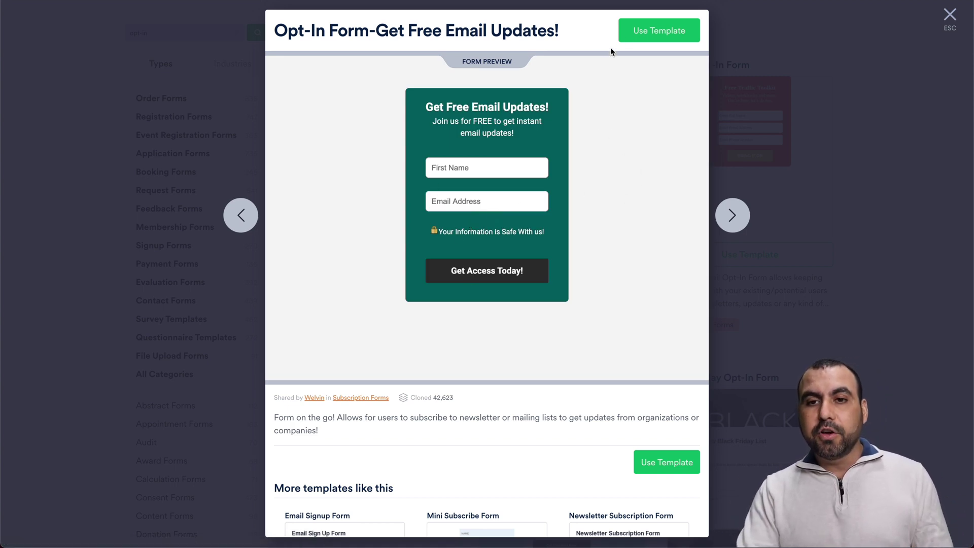
{"action": "left_click", "coordinate": [950, 16]}
{"action": "scroll", "coordinate": [588, 227], "scroll_direction": "down", "scroll_amount": 3}
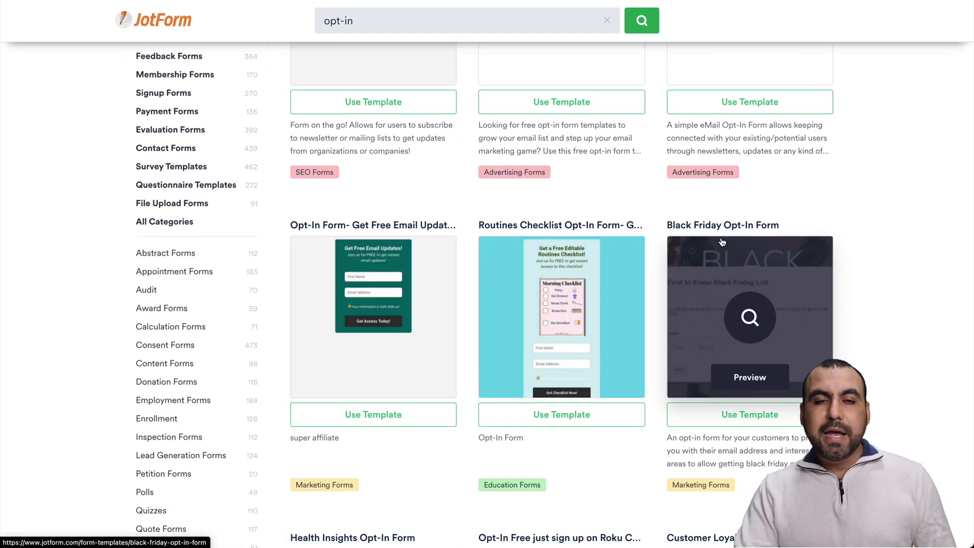
{"action": "left_click", "coordinate": [755, 259]}
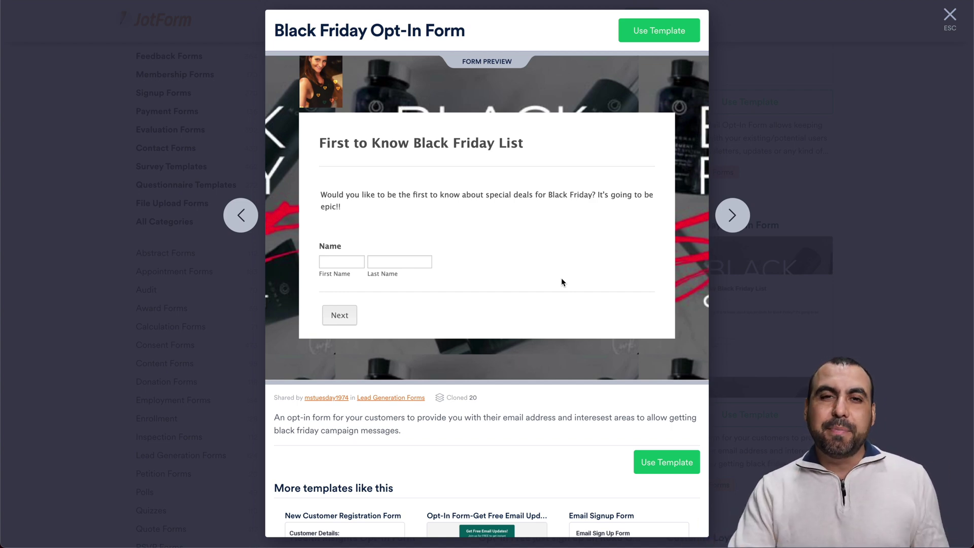
{"action": "left_click", "coordinate": [815, 89]}
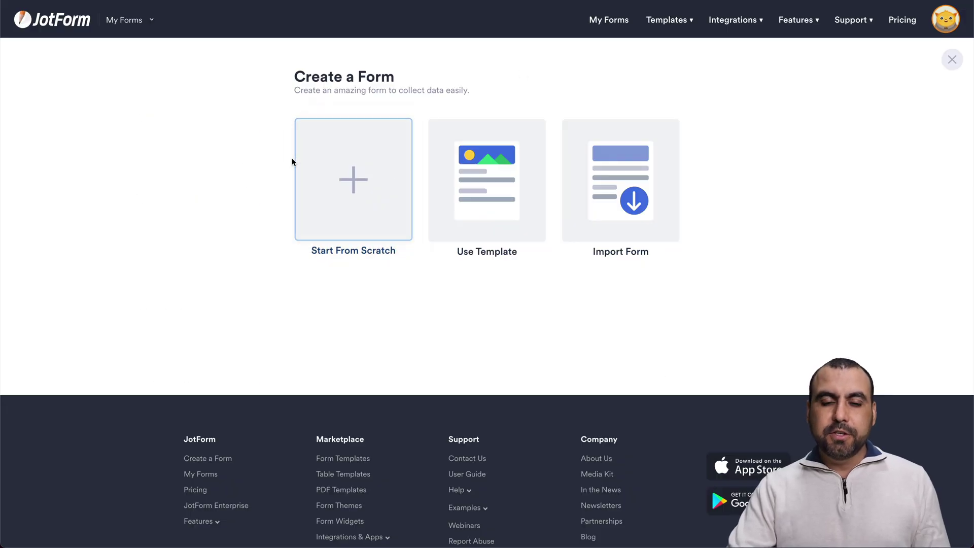
- Start a new blank Classic Form from scratch
{"action": "left_click", "coordinate": [315, 168]}
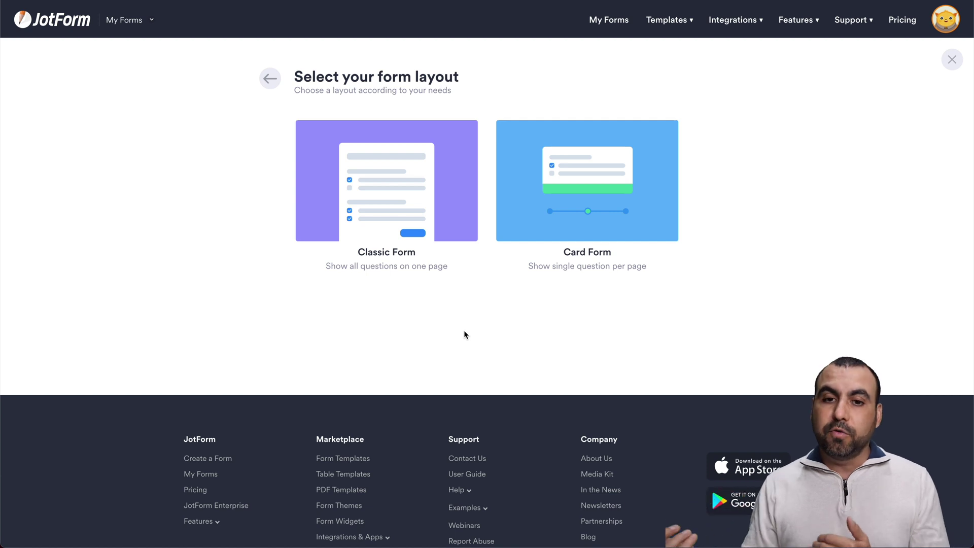
{"action": "left_click", "coordinate": [372, 182]}
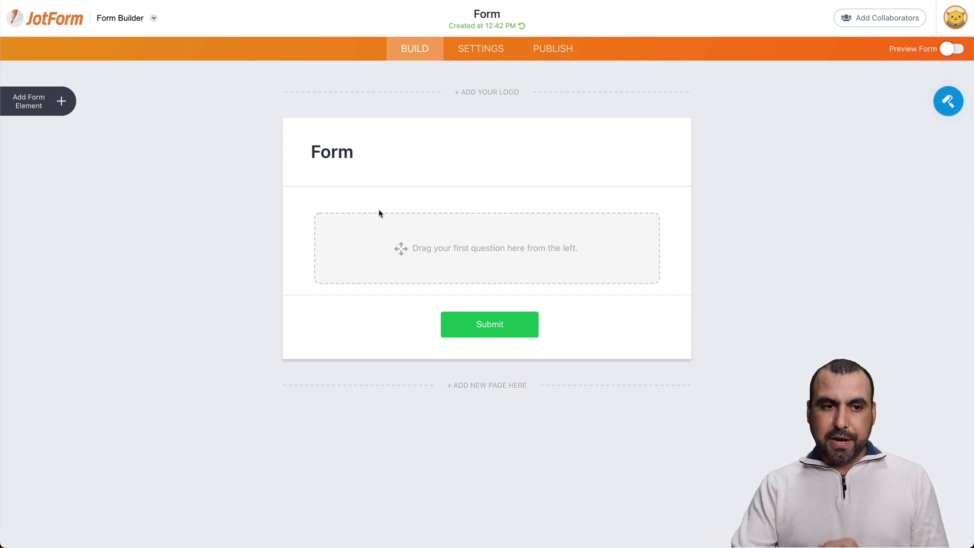
- Add Full Name, Email and Phone fields, with Phone between Name and Email
{"action": "left_click", "coordinate": [58, 103]}
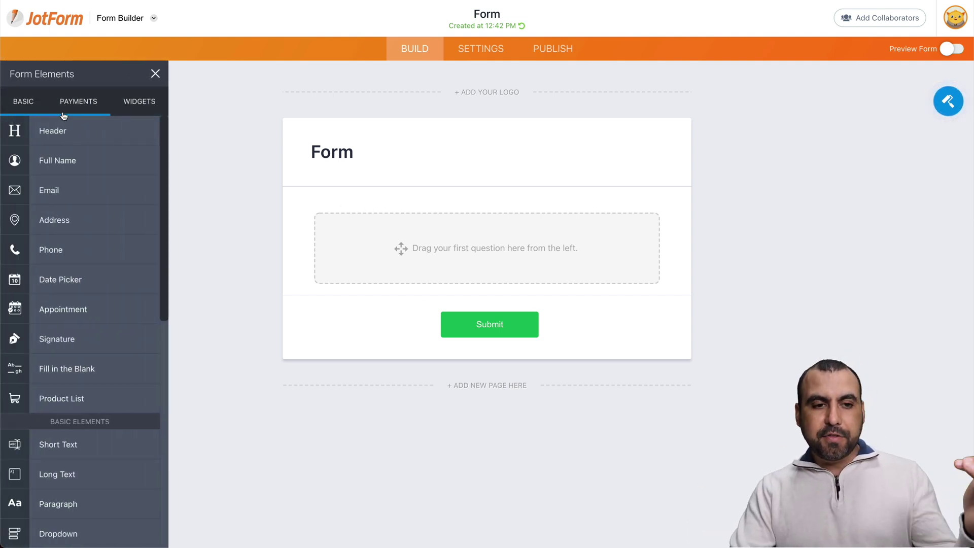
{"action": "scroll", "coordinate": [67, 276], "scroll_direction": "down", "scroll_amount": 10}
{"action": "scroll", "coordinate": [69, 276], "scroll_direction": "up", "scroll_amount": 10}
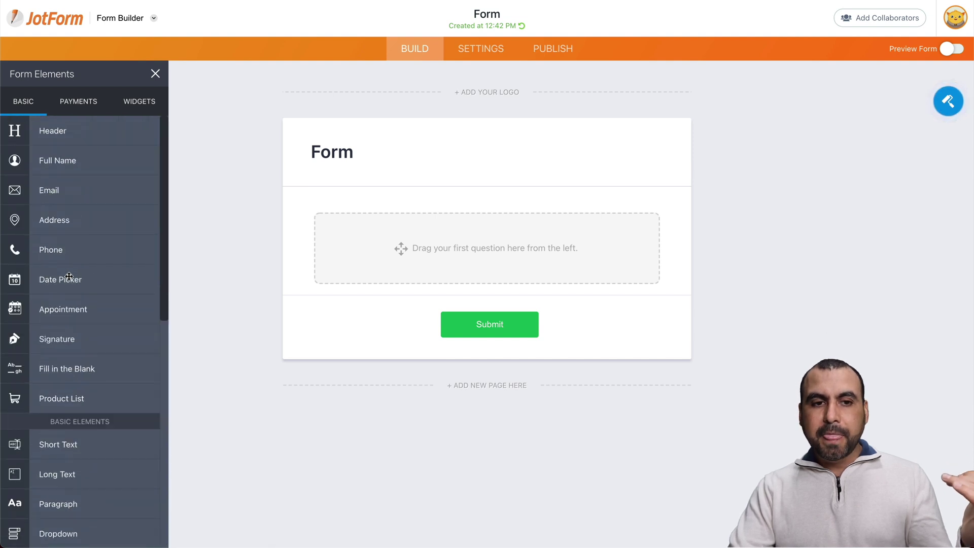
{"action": "left_click", "coordinate": [948, 101]}
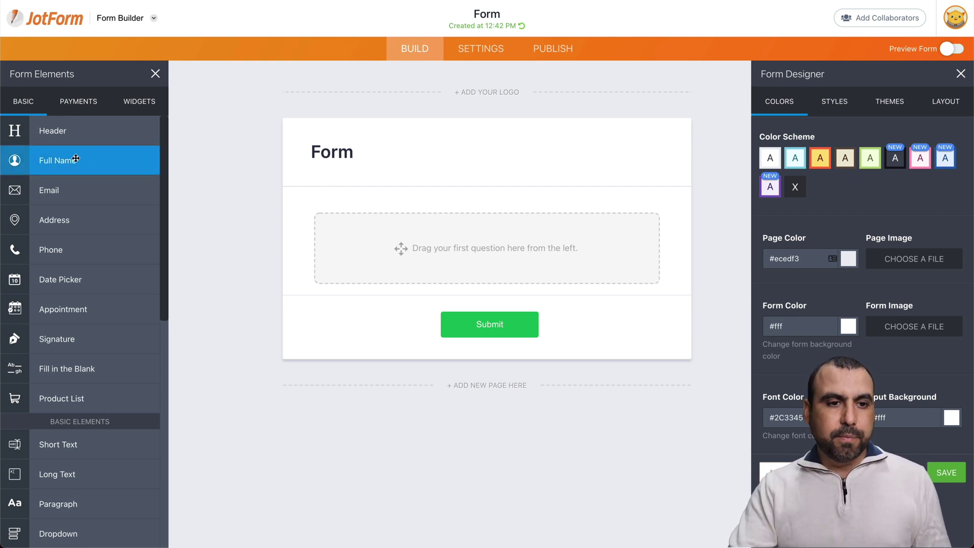
{"action": "left_click_drag", "start_coordinate": [58, 161], "coordinate": [407, 236]}
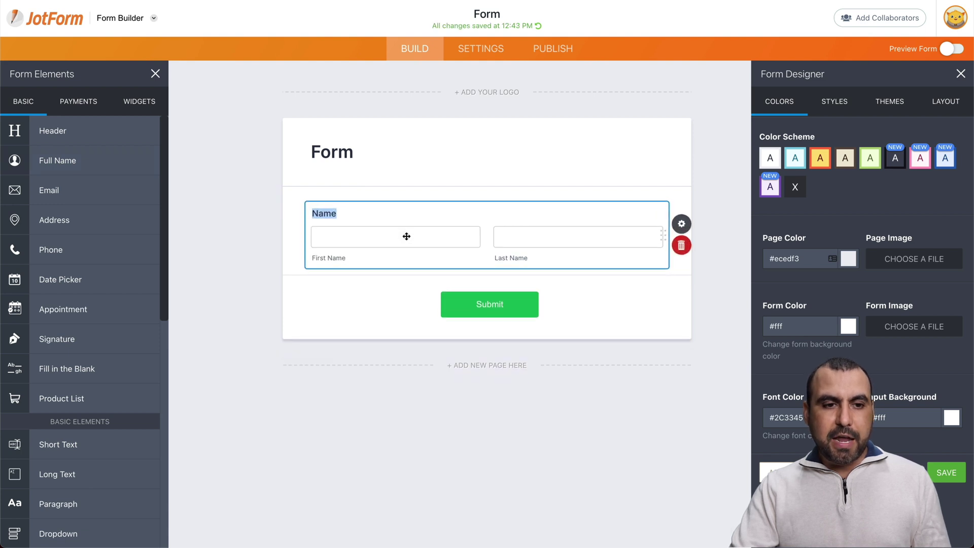
{"action": "left_click_drag", "start_coordinate": [79, 199], "coordinate": [394, 300]}
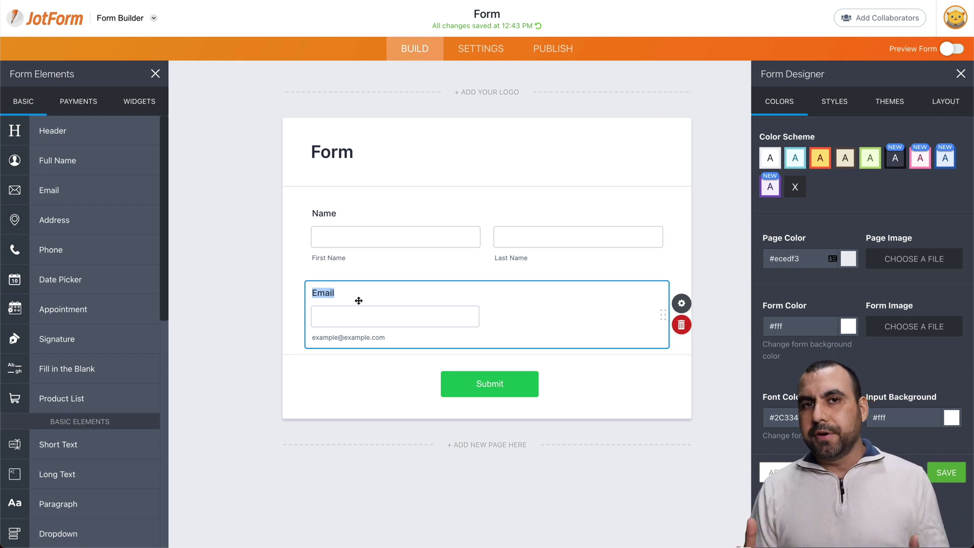
{"action": "left_click_drag", "start_coordinate": [67, 247], "coordinate": [87, 212]}
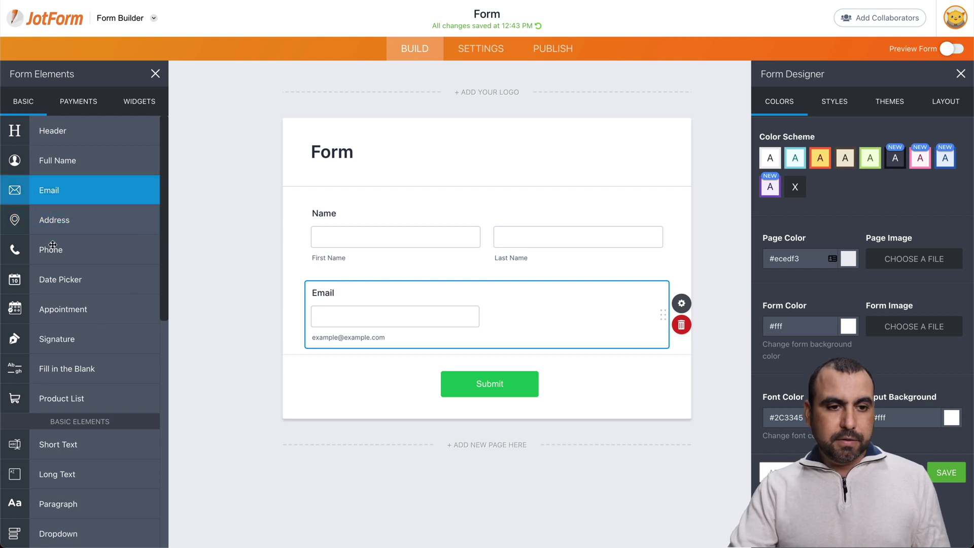
{"action": "left_click_drag", "start_coordinate": [51, 250], "coordinate": [437, 302]}
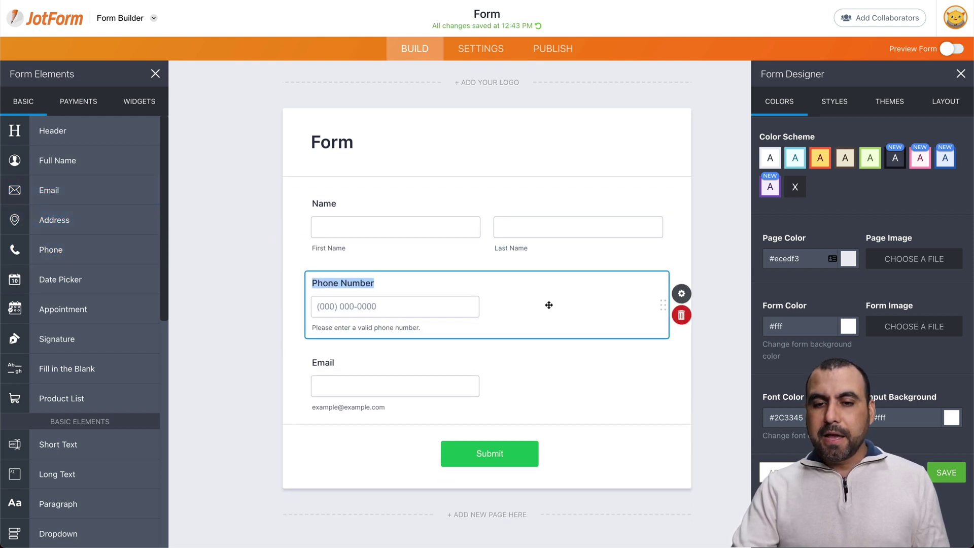
- Turn on Required for the Name, Phone Number and Email fields
{"action": "left_click", "coordinate": [606, 243]}
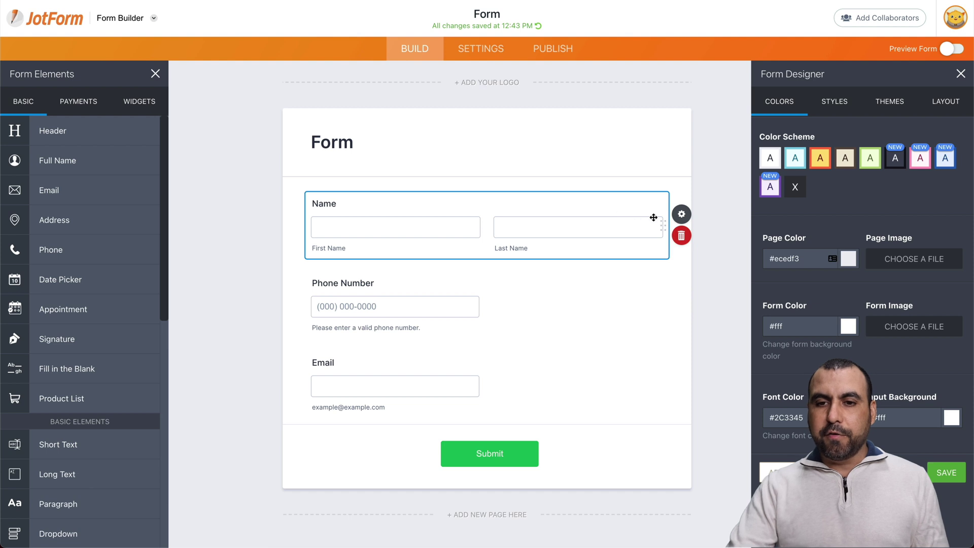
{"action": "left_click", "coordinate": [683, 215]}
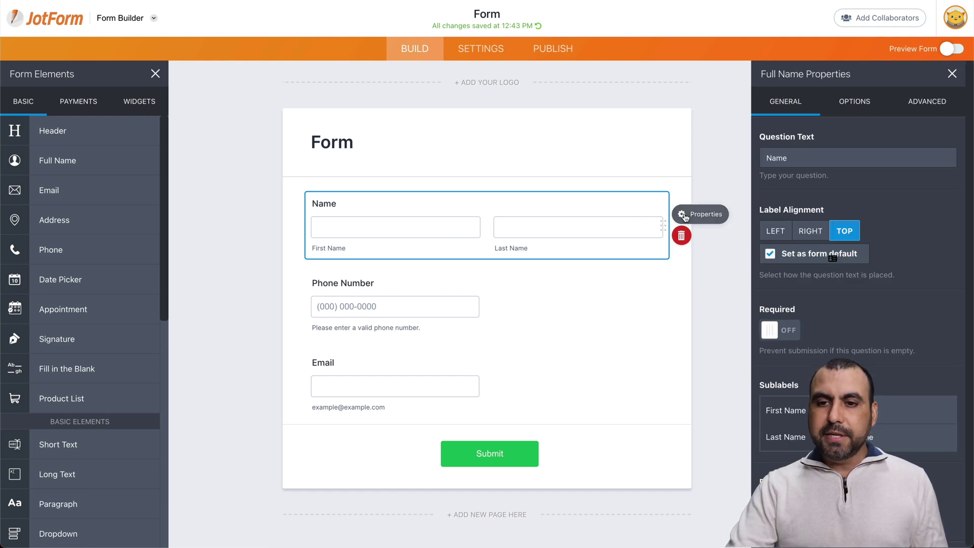
{"action": "left_click", "coordinate": [786, 332]}
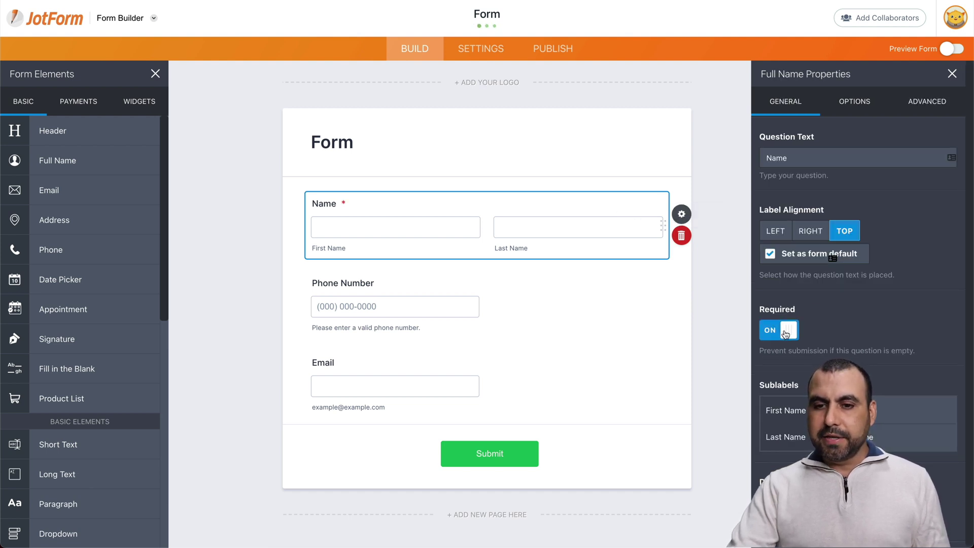
{"action": "left_click", "coordinate": [464, 303]}
{"action": "left_click", "coordinate": [681, 293]}
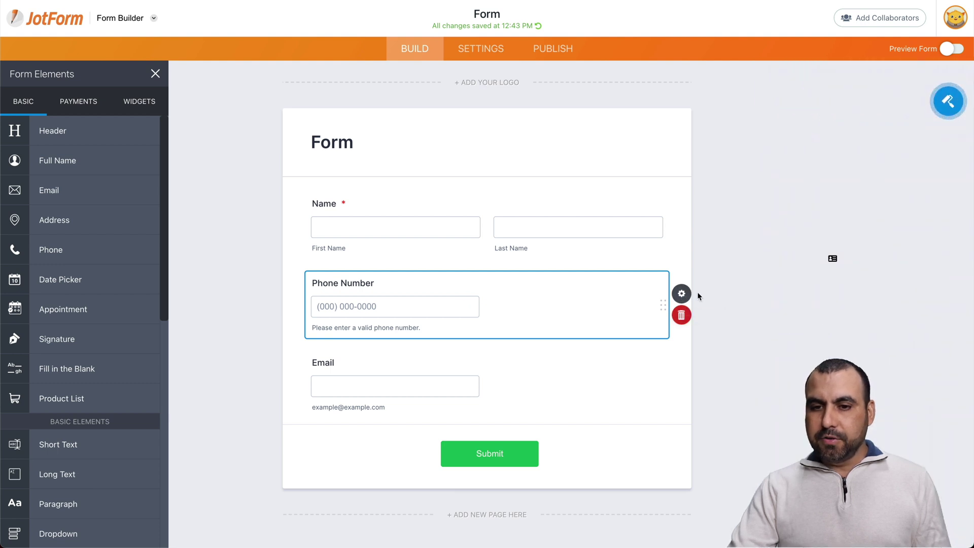
{"action": "left_click", "coordinate": [681, 293]}
{"action": "left_click", "coordinate": [761, 330]}
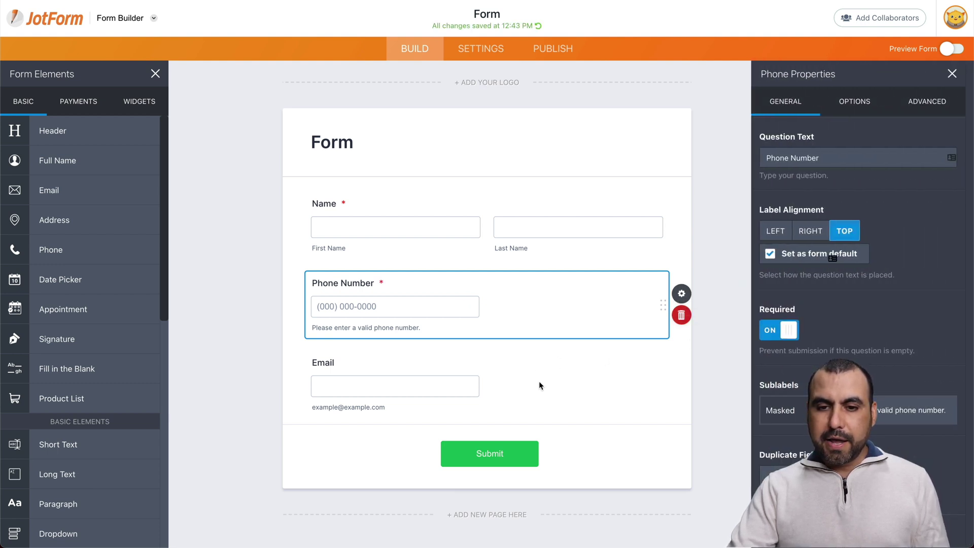
{"action": "left_click", "coordinate": [539, 384]}
{"action": "left_click", "coordinate": [771, 330]}
{"action": "left_click", "coordinate": [720, 278]}
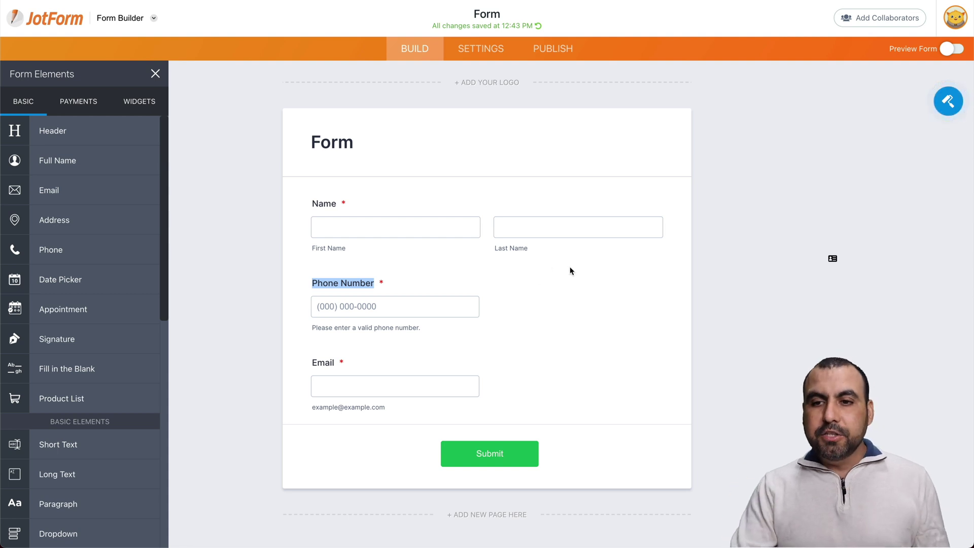
- Apply the Sunset Hair theme from the Form Designer's Themes
{"action": "left_click", "coordinate": [947, 101]}
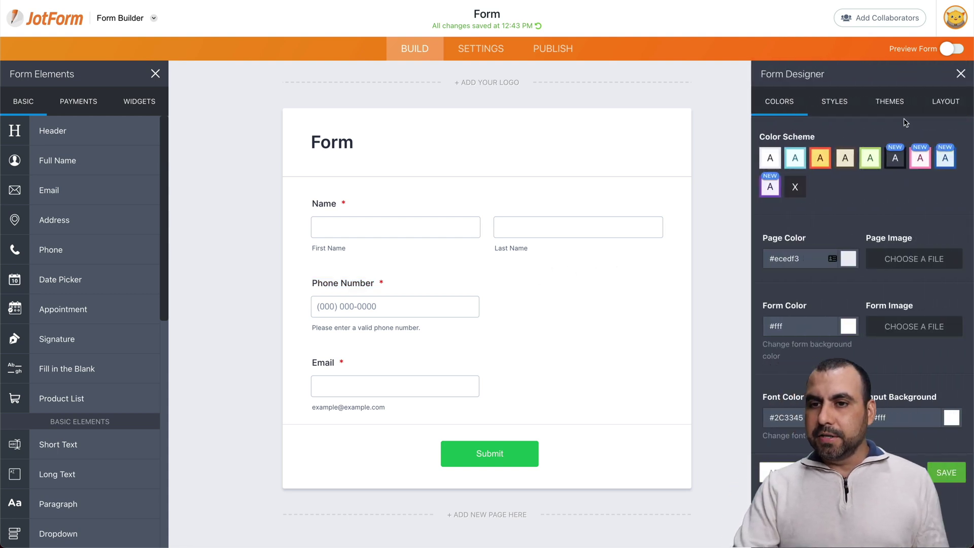
{"action": "left_click", "coordinate": [901, 113]}
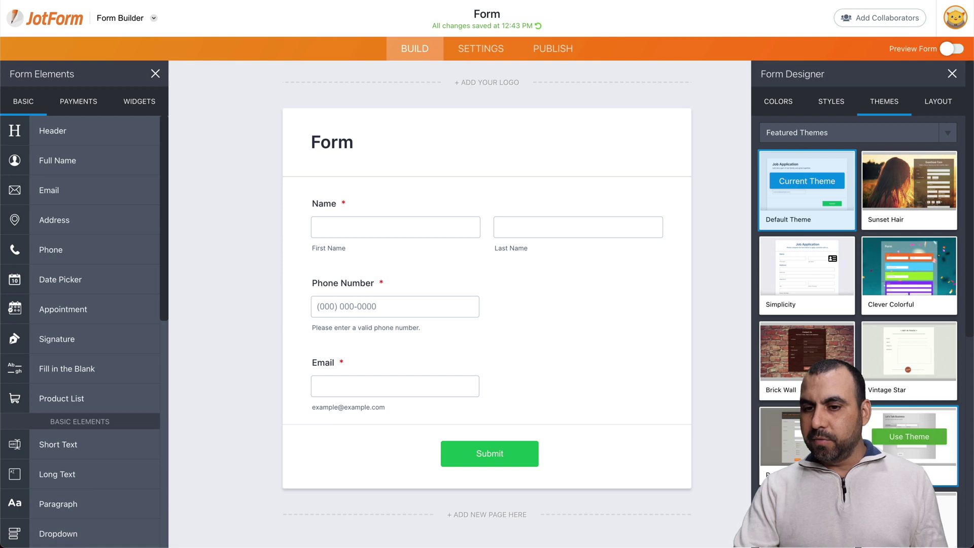
{"action": "left_click", "coordinate": [890, 189]}
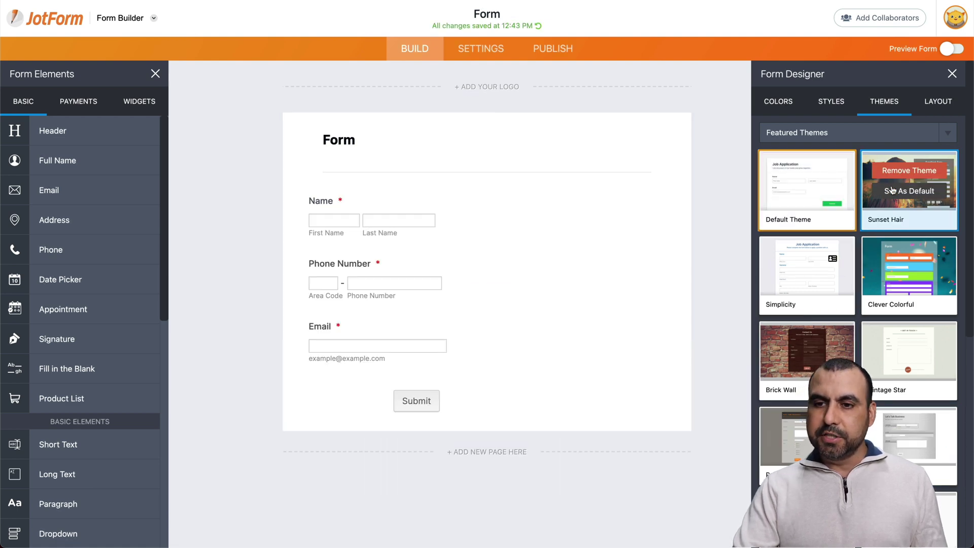
{"action": "mouse_move", "coordinate": [827, 299]}
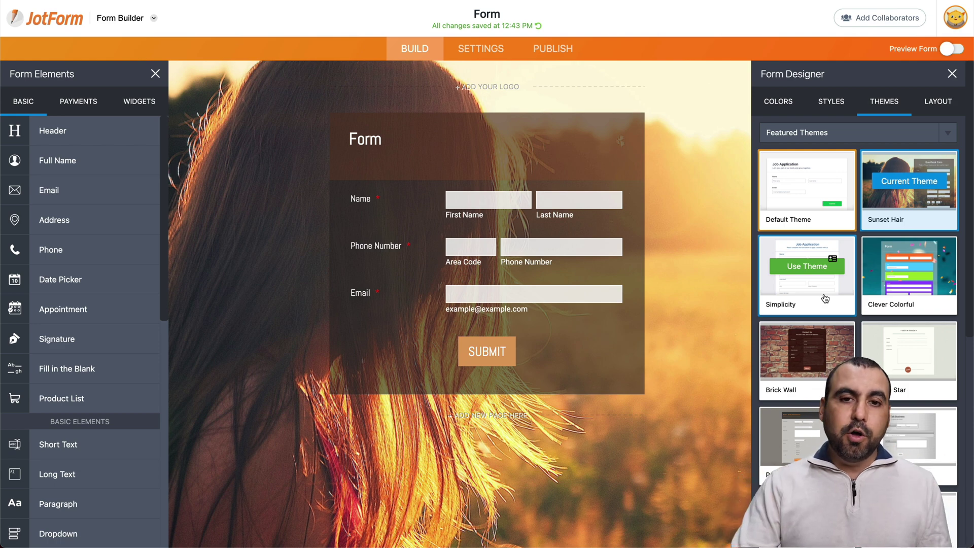
- Rename the form heading to 'Opt-In Form'
{"action": "double_click", "coordinate": [371, 138]}
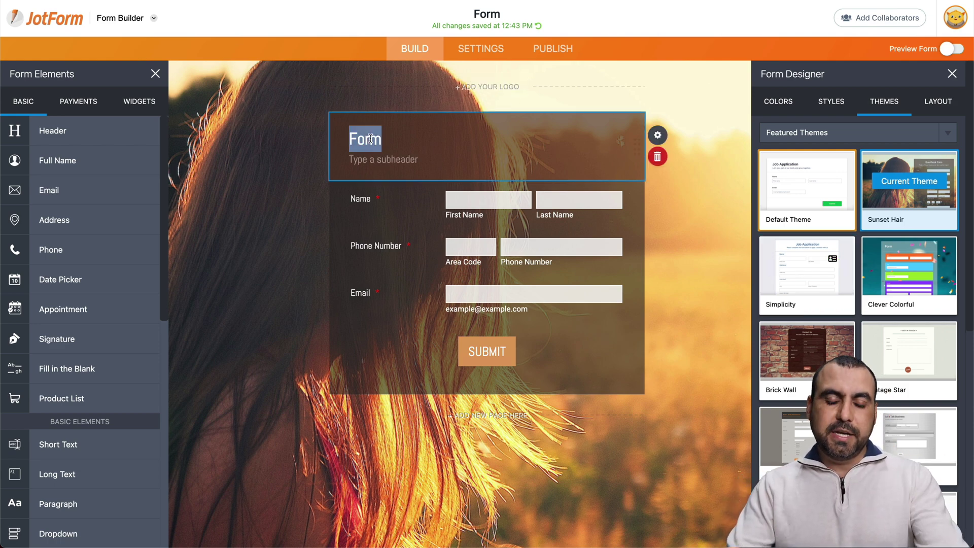
{"action": "type", "text": "Opt-In"}
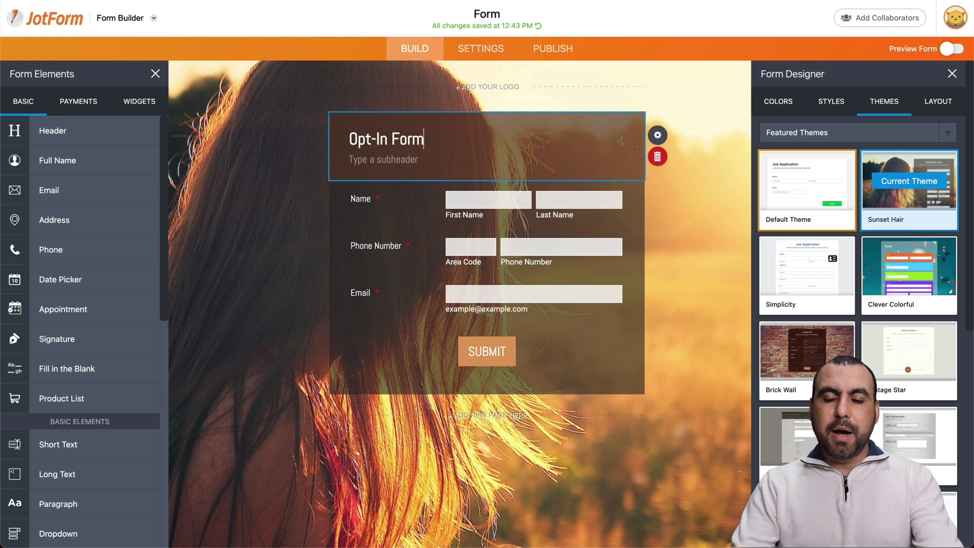
{"action": "left_click", "coordinate": [692, 247]}
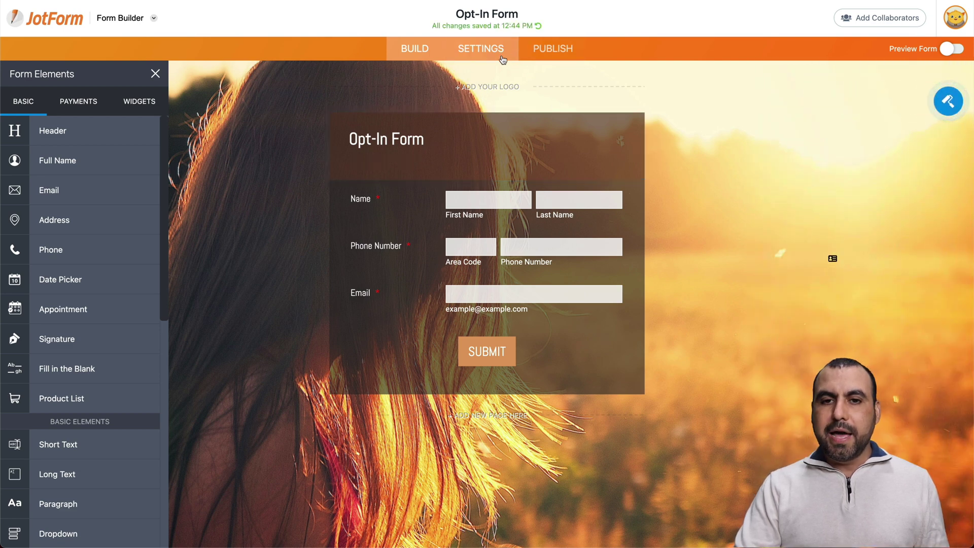
- Display the form's Publish embed script and select it for copying
{"action": "left_click", "coordinate": [541, 49]}
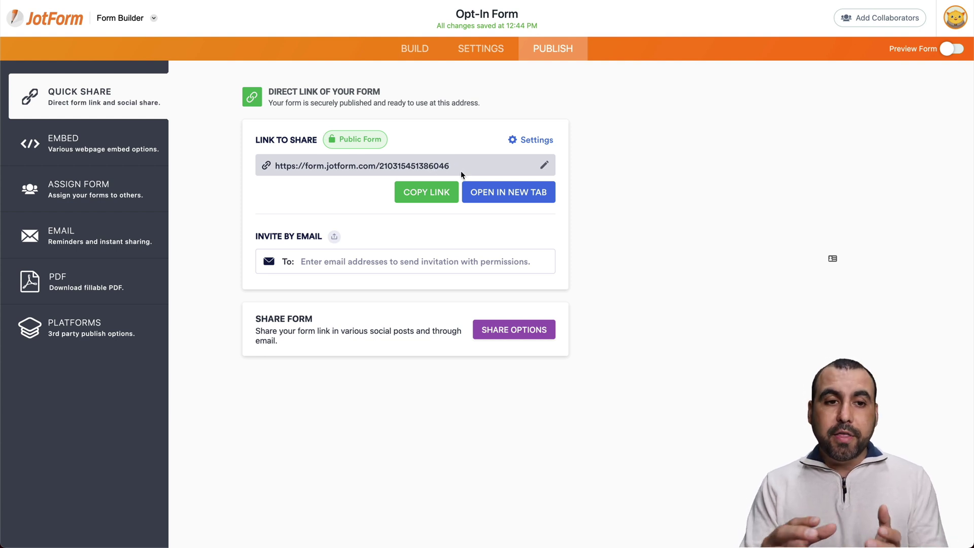
{"action": "left_click", "coordinate": [112, 151]}
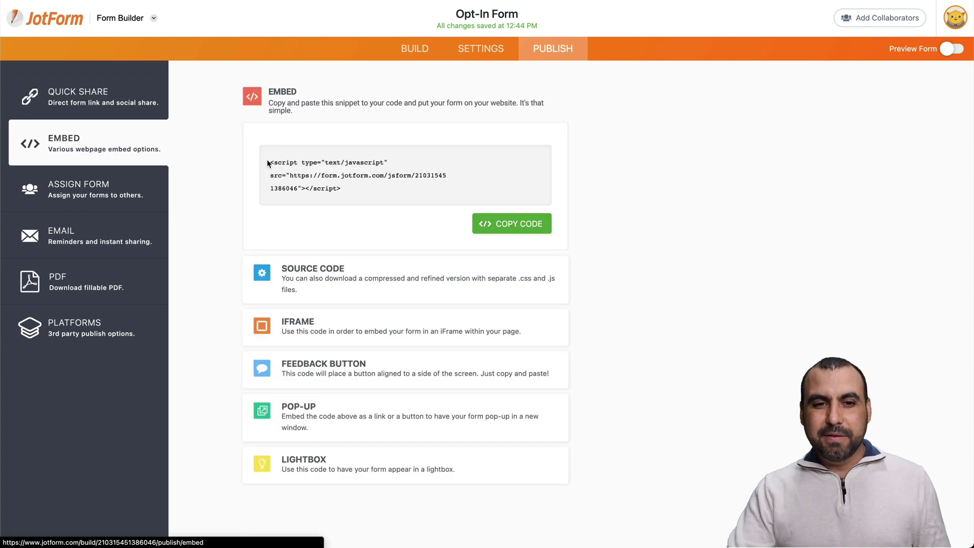
{"action": "left_click", "coordinate": [339, 166]}
{"action": "key", "text": "ctrl+c"}
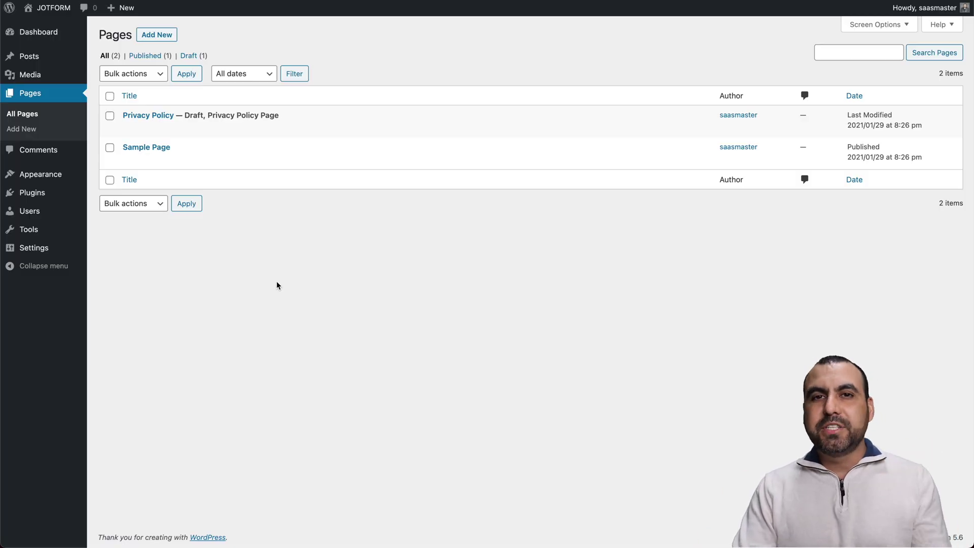
- Add a Custom HTML block after Sample Page's last paragraph holding the pasted JotForm script
{"action": "mouse_move", "coordinate": [210, 148]}
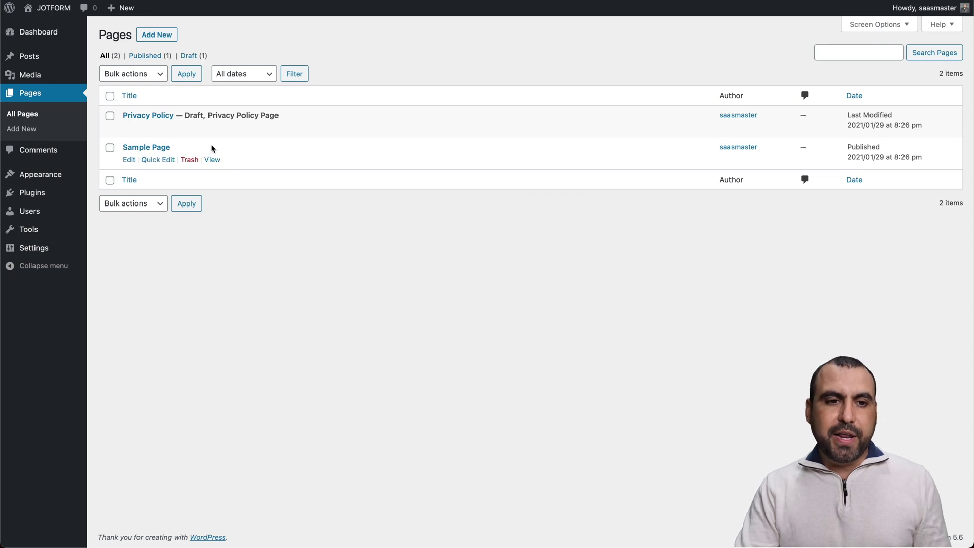
{"action": "left_click", "coordinate": [130, 160]}
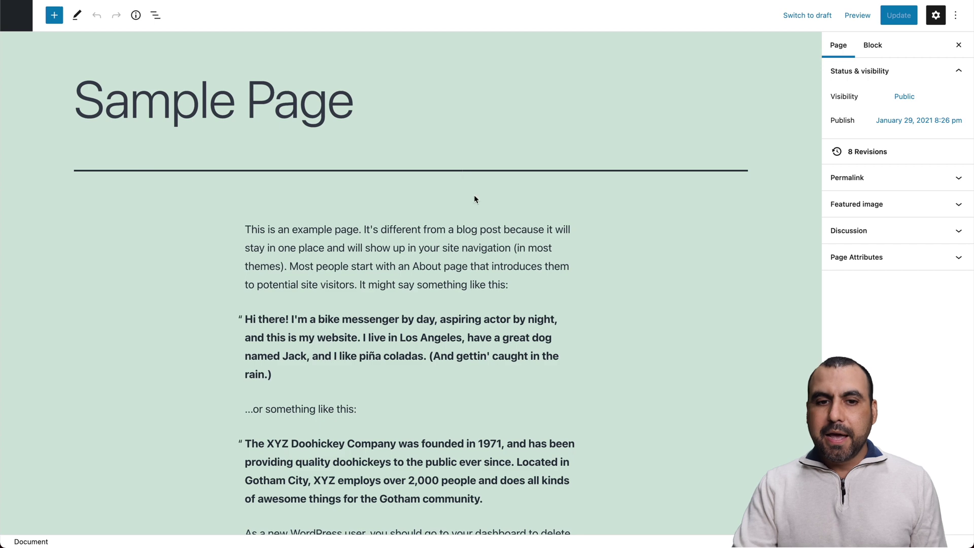
{"action": "scroll", "coordinate": [472, 254], "scroll_direction": "down", "scroll_amount": 3}
{"action": "scroll", "coordinate": [471, 306], "scroll_direction": "down", "scroll_amount": 3}
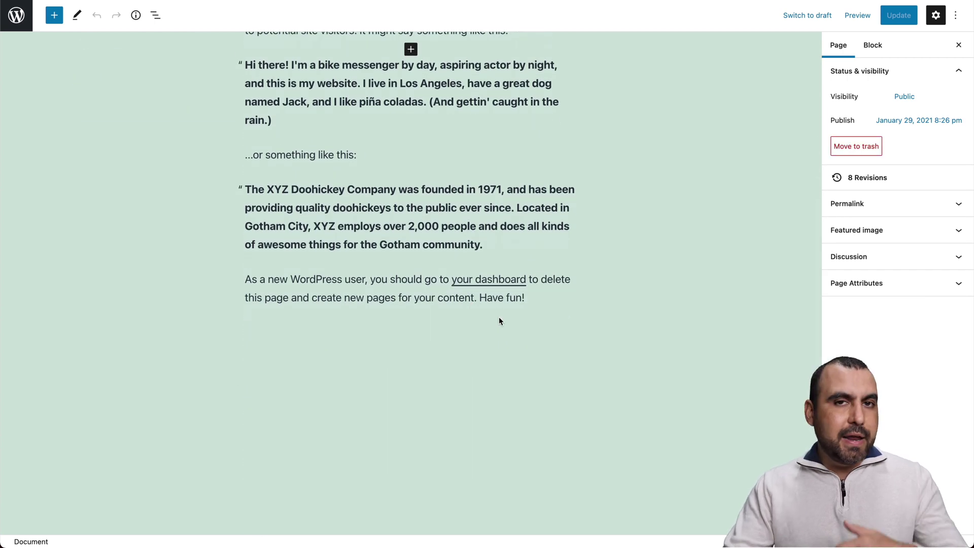
{"action": "left_click", "coordinate": [411, 326]}
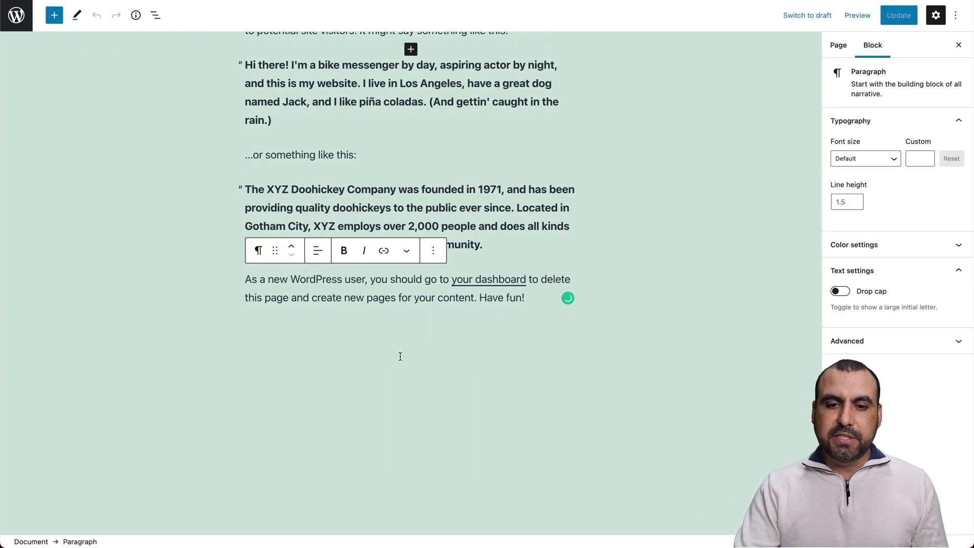
{"action": "key", "text": "Return"}
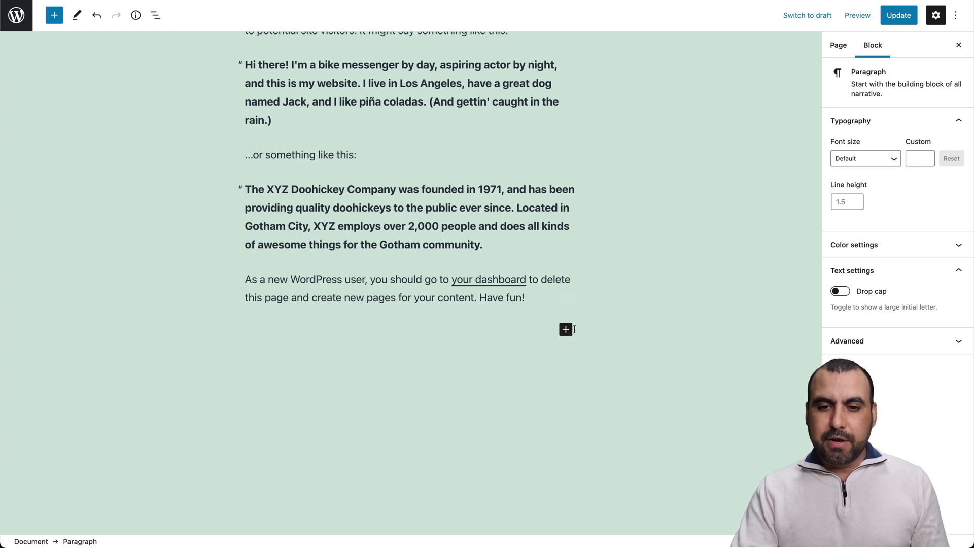
{"action": "left_click", "coordinate": [566, 330]}
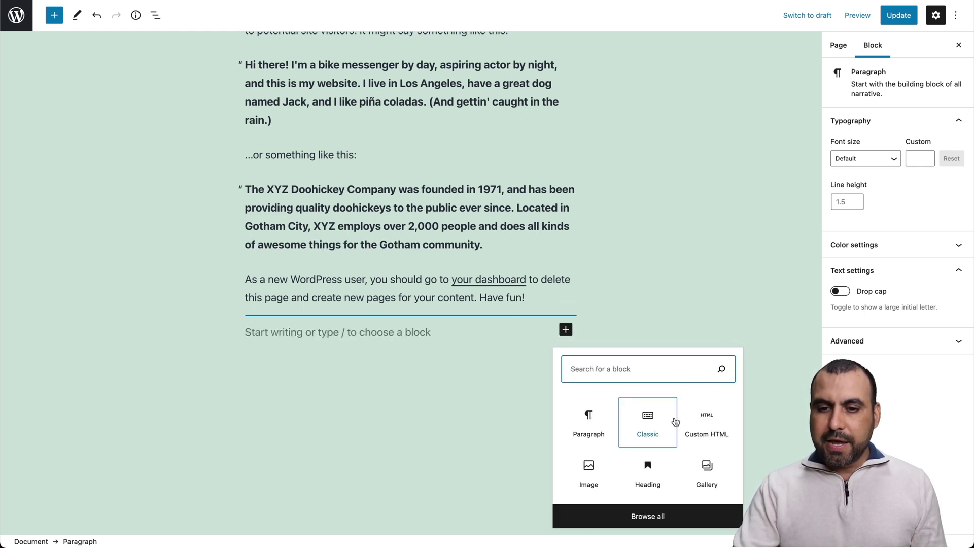
{"action": "left_click", "coordinate": [707, 423]}
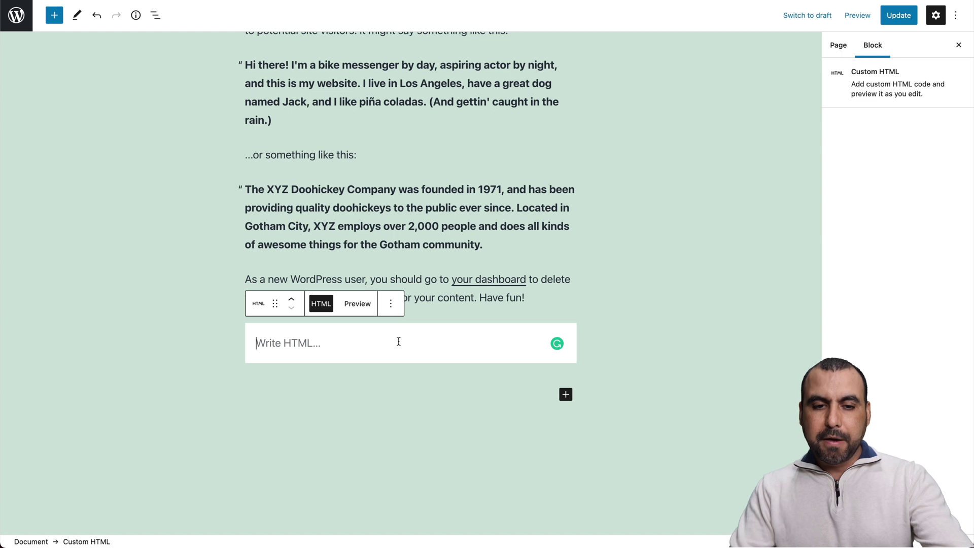
{"action": "key", "text": "ctrl+v"}
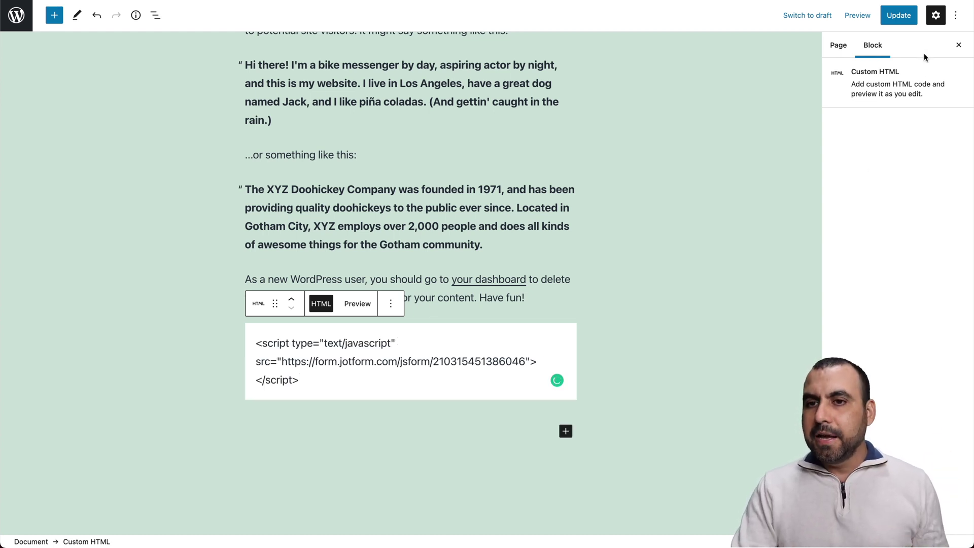
- Update the Sample Page and preview it in a new tab
{"action": "left_click", "coordinate": [898, 15]}
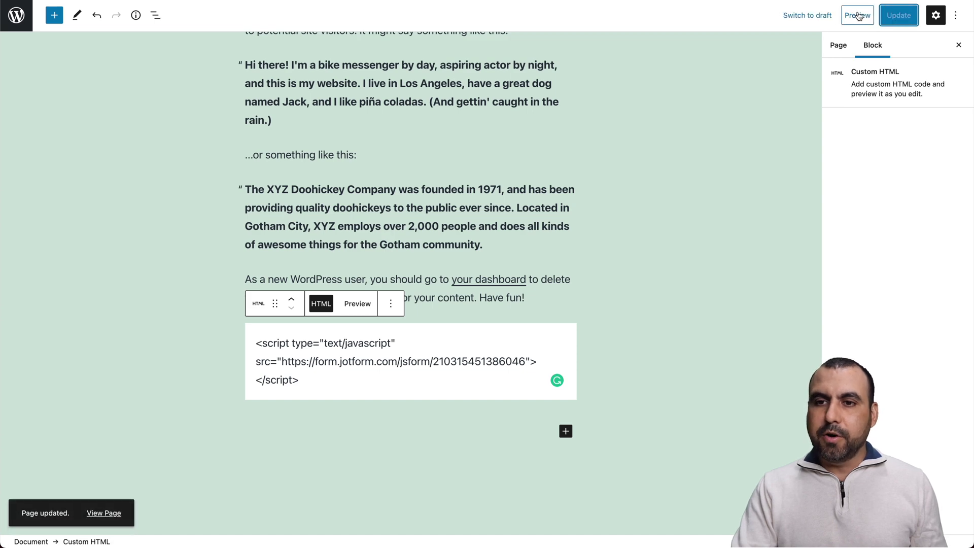
{"action": "left_click", "coordinate": [857, 15]}
{"action": "left_click", "coordinate": [781, 119]}
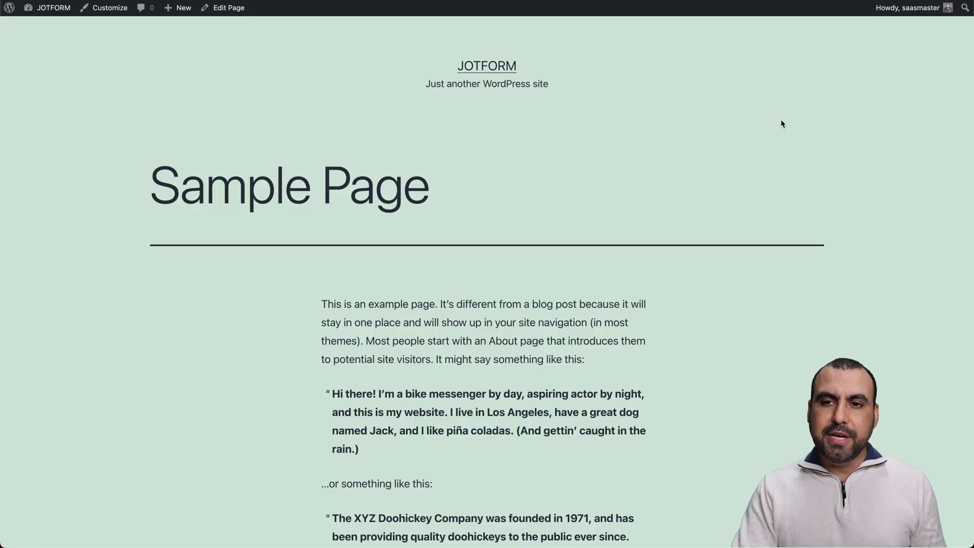
{"action": "scroll", "coordinate": [602, 221], "scroll_direction": "down", "scroll_amount": 10}
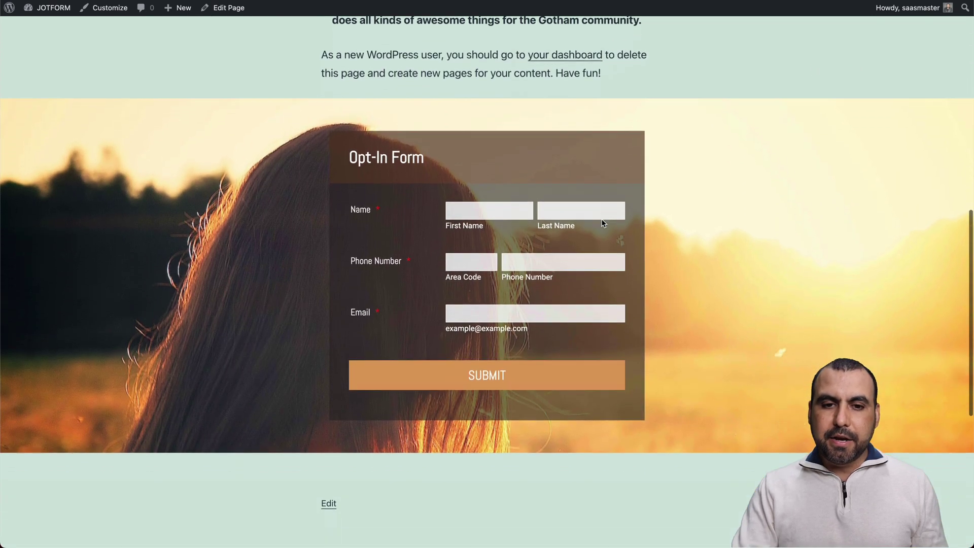
{"action": "scroll", "coordinate": [603, 224], "scroll_direction": "down", "scroll_amount": 1}
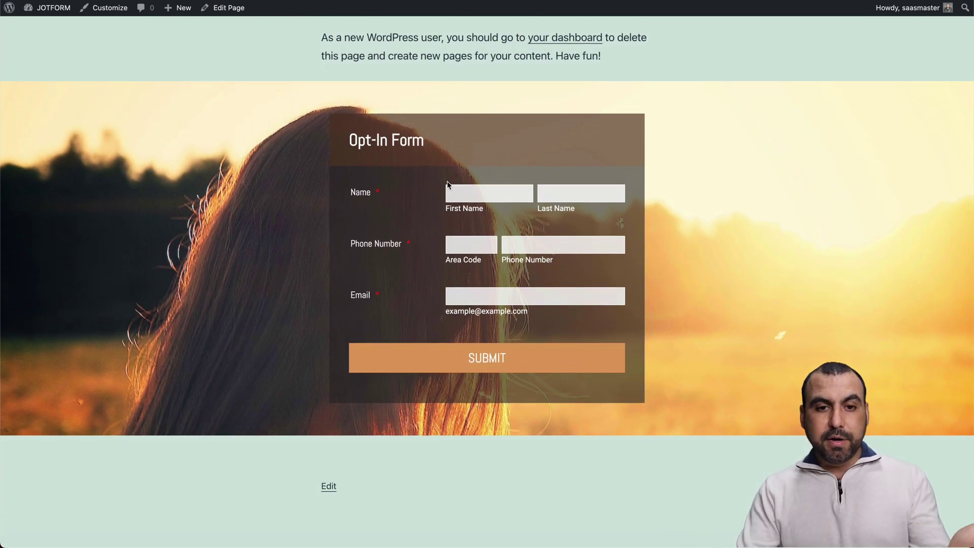